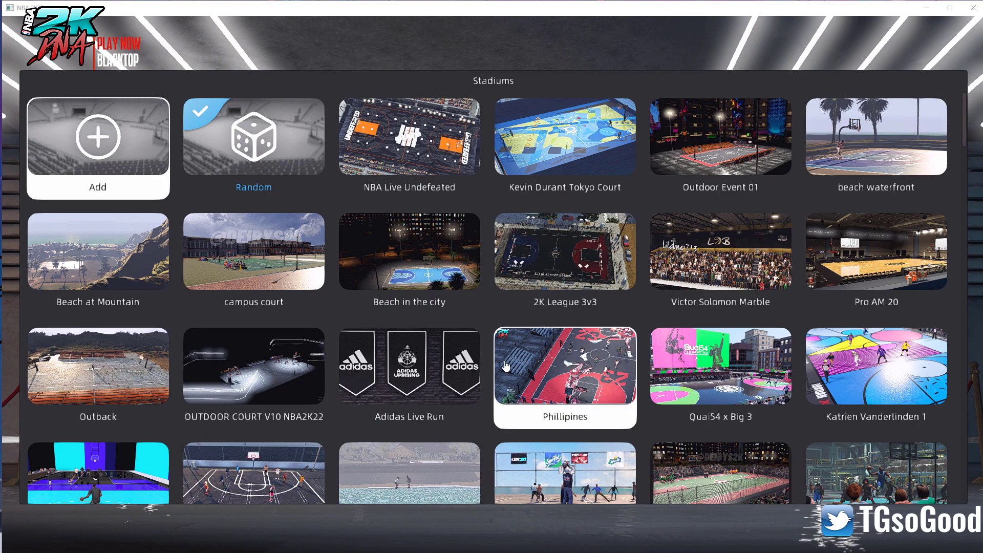
# Browse the Blacktop+ stadium collection, close it and return to the Play Now mode selection.
pyautogui.scroll(-10, 460, 395)
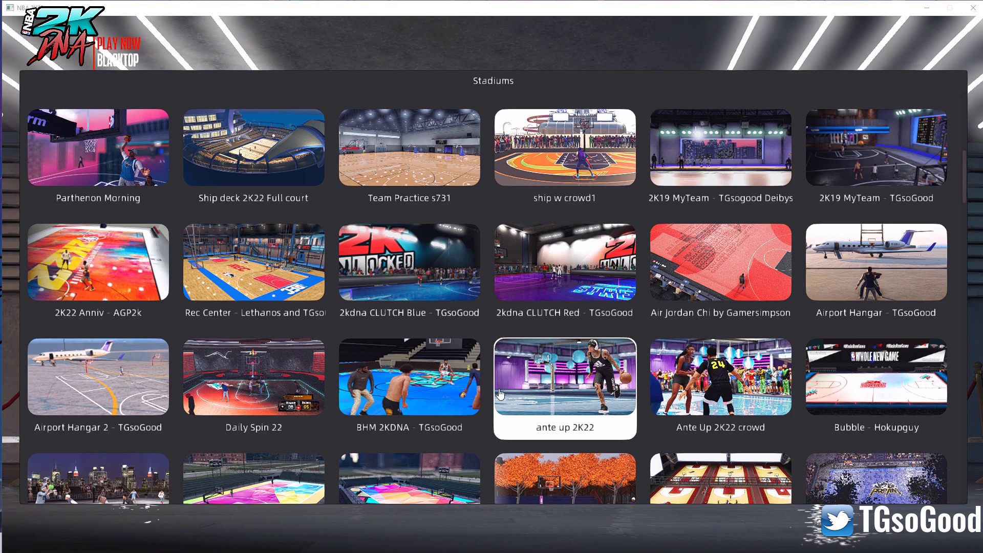
pyautogui.scroll(-3, 460, 394)
pyautogui.scroll(12, 246, 296)
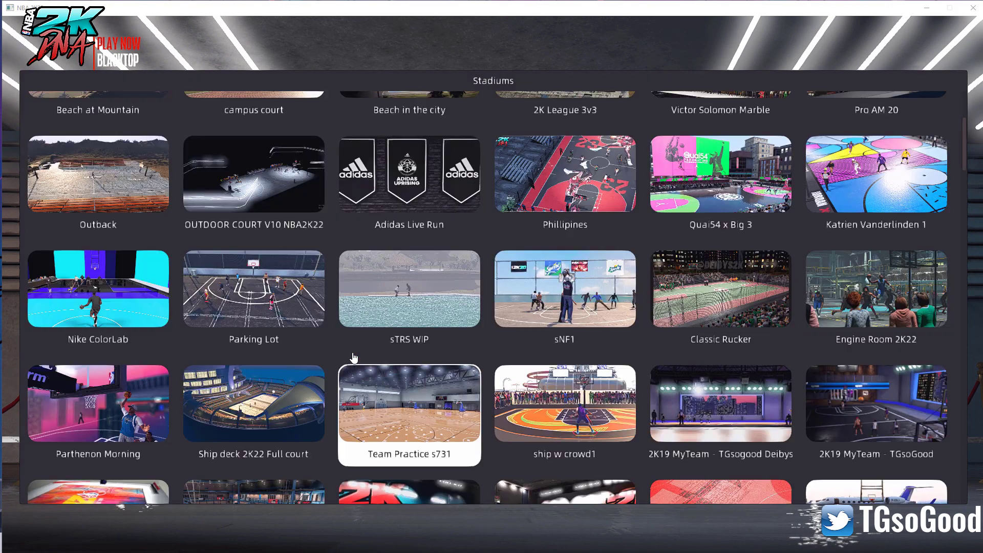
pyautogui.click(490, 40)
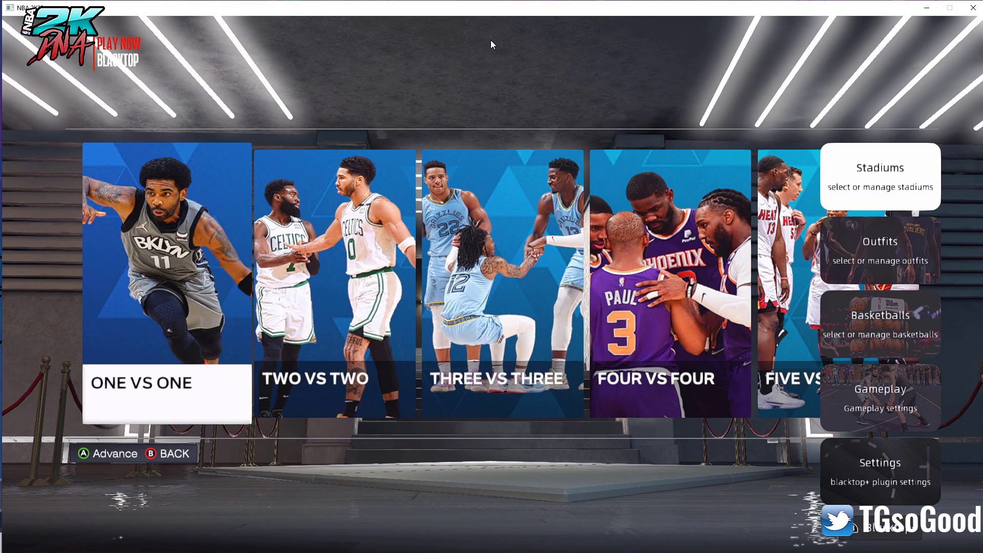
pyautogui.press('Escape')
pyautogui.press('Escape')
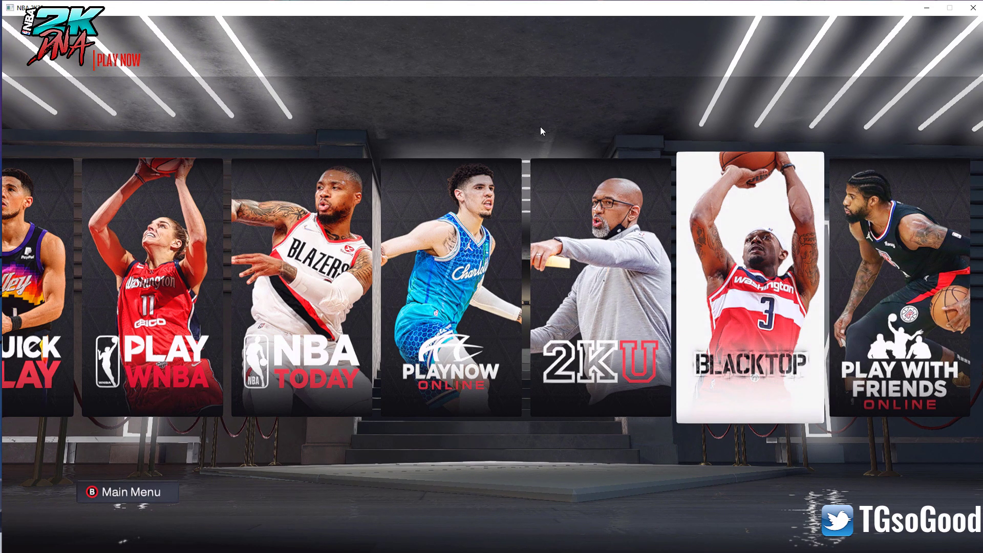
# Show the Blacktop+ plugin's details in the Plugins Manager and close the mod overlay.
pyautogui.press('F1')
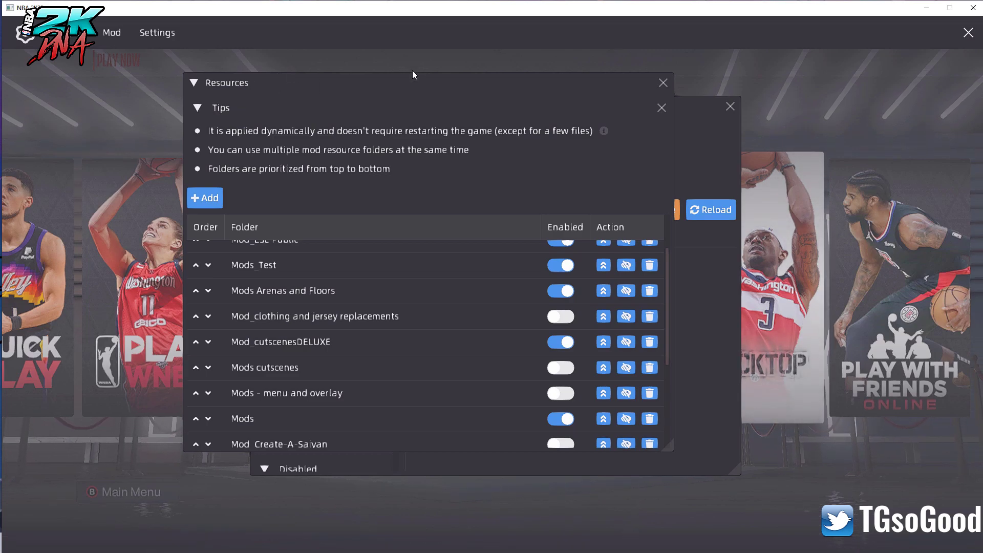
pyautogui.click(72, 40)
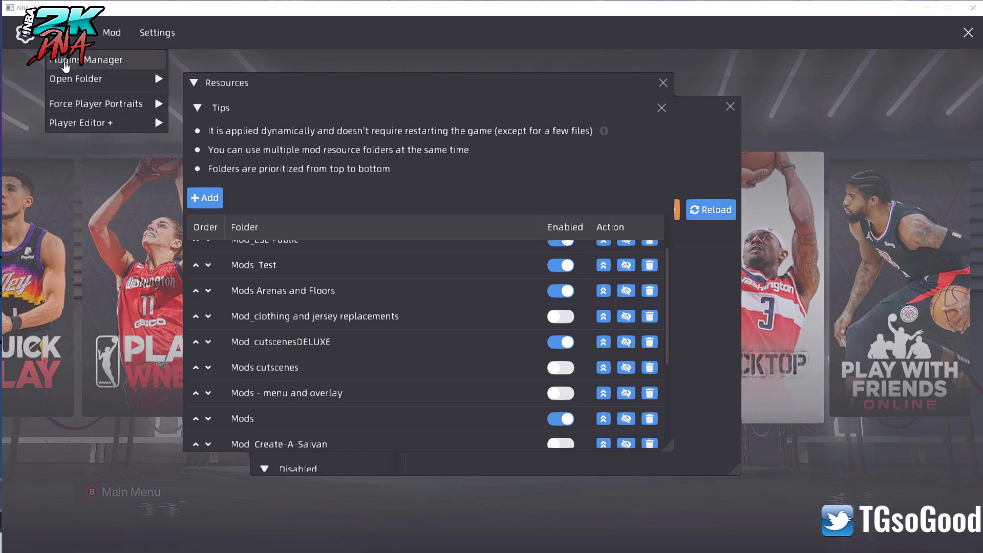
pyautogui.click(81, 65)
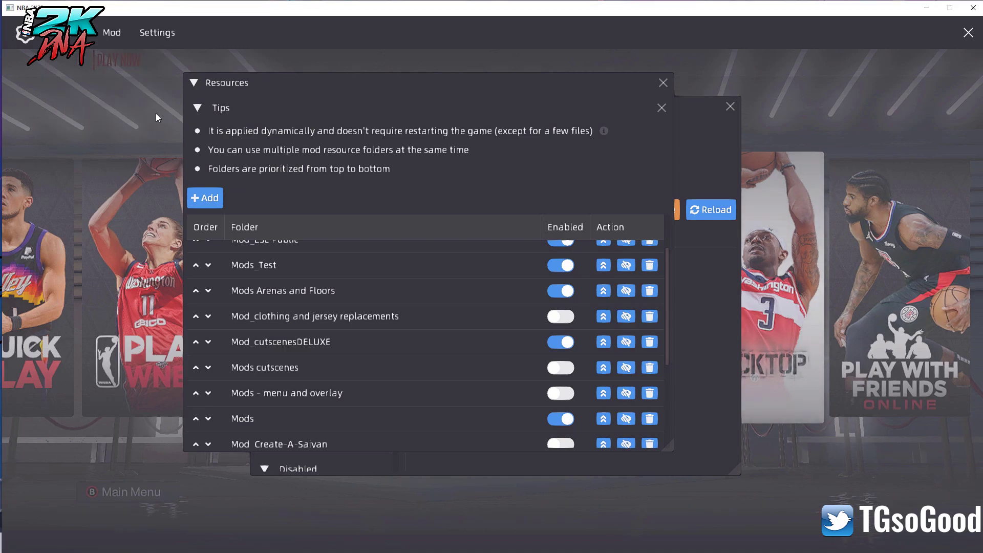
pyautogui.click(706, 261)
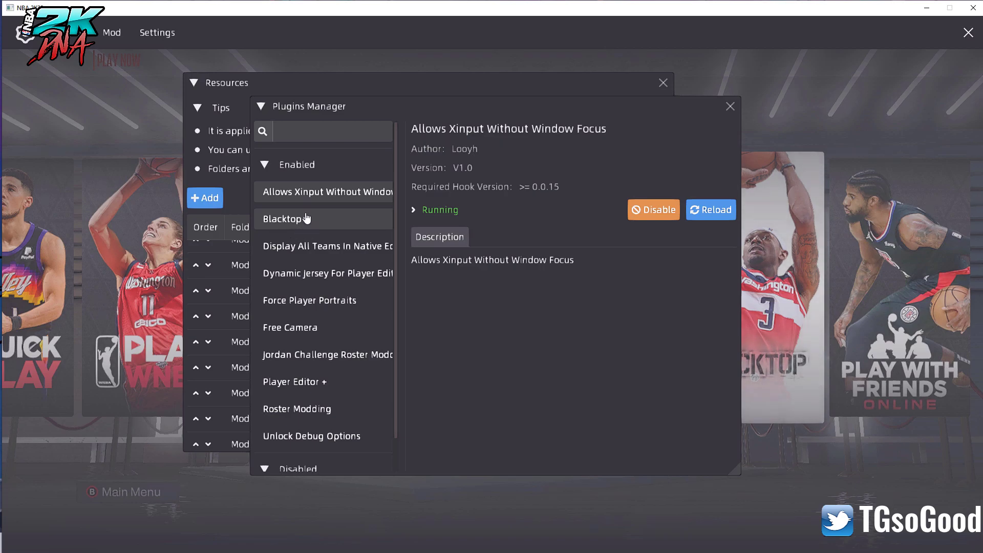
pyautogui.moveTo(334, 105); pyautogui.dragTo(254, 81)
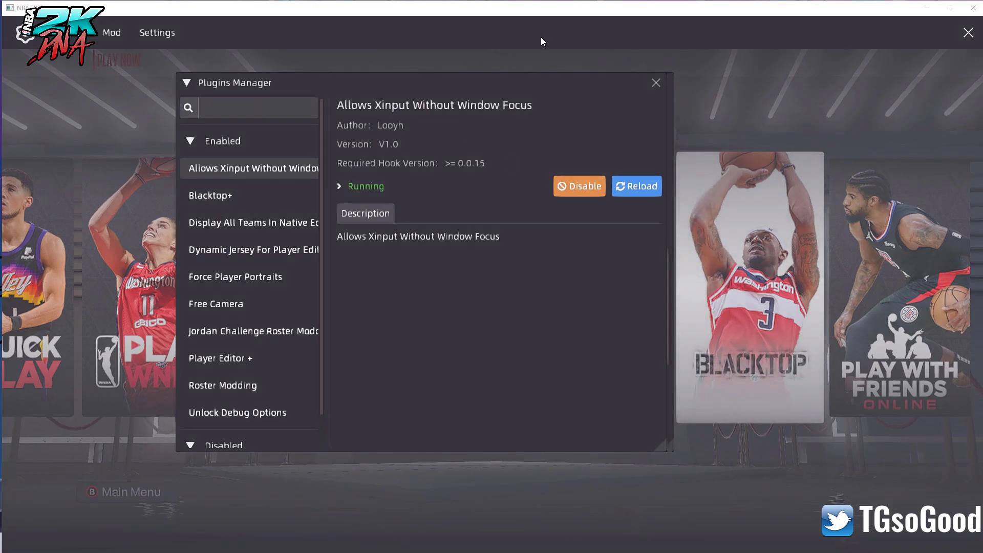
pyautogui.click(231, 198)
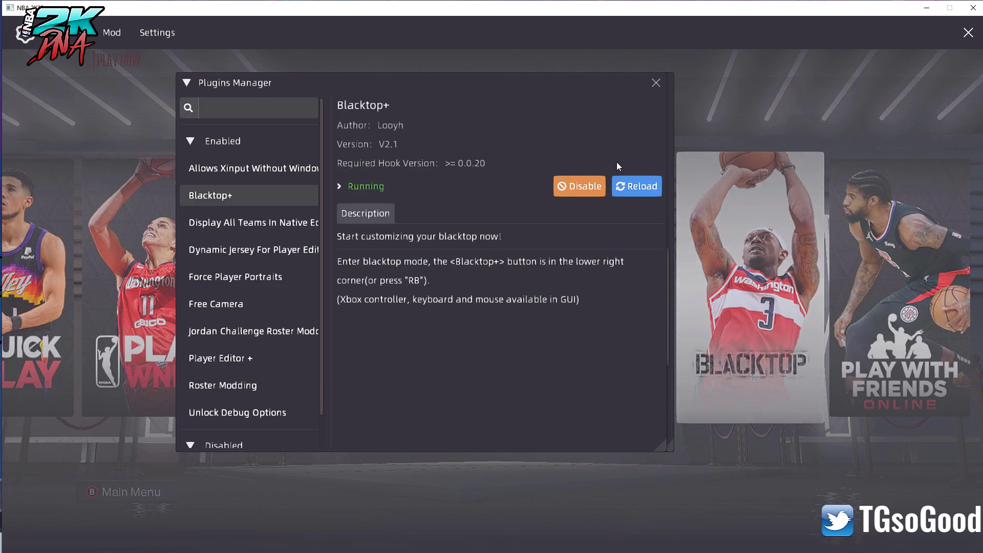
pyautogui.press('F1')
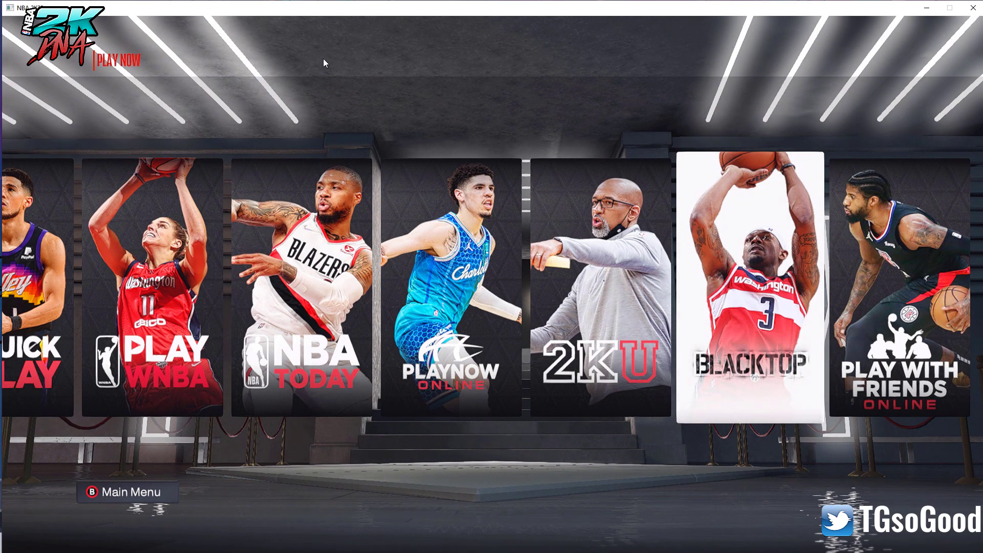
pyautogui.press('Insert')
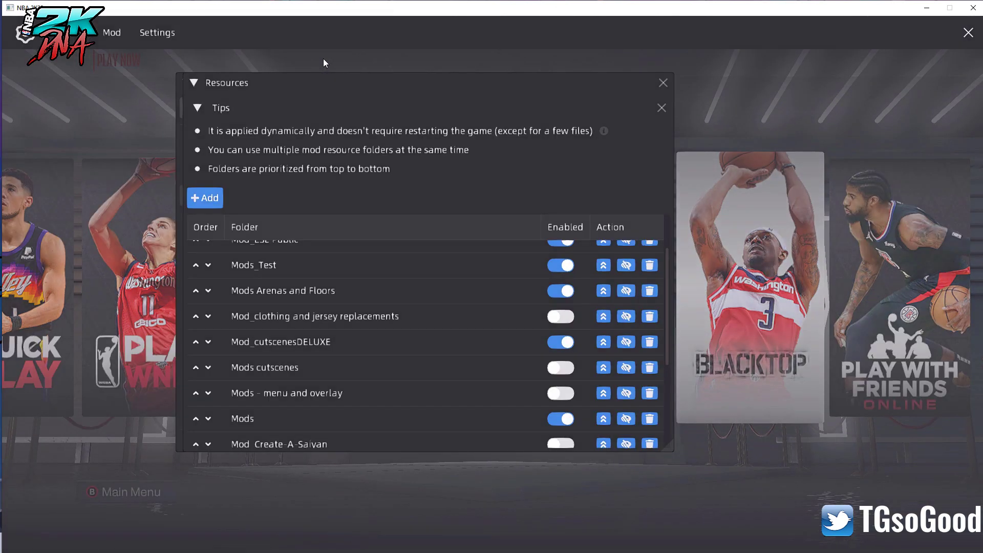
pyautogui.press('Insert')
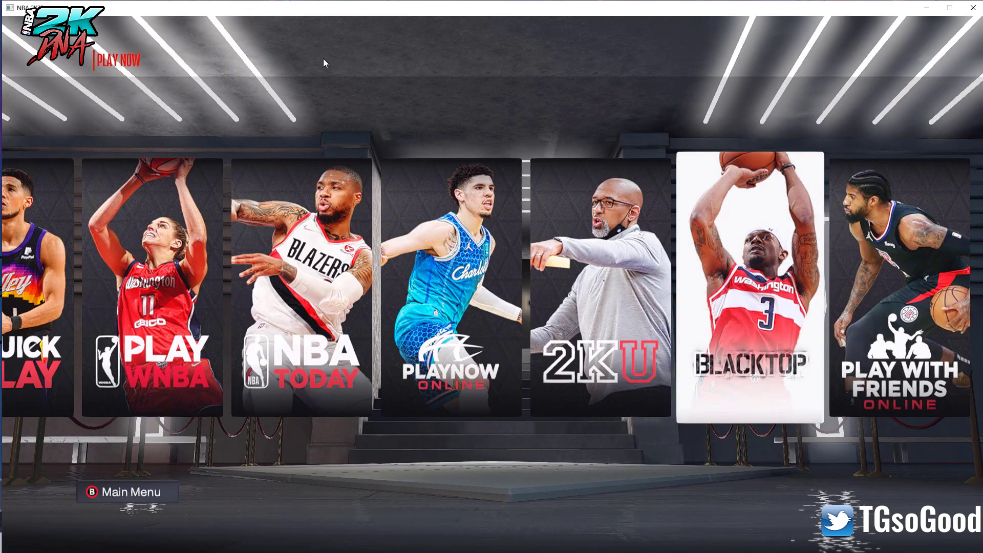
pyautogui.press('Insert')
pyautogui.press('Insert')
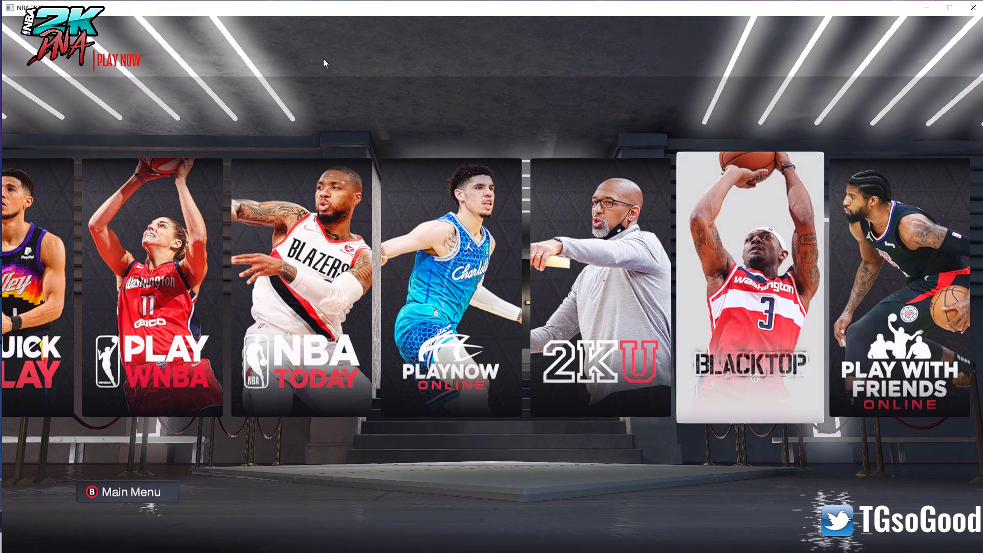
pyautogui.press('Insert')
pyautogui.press('Insert')
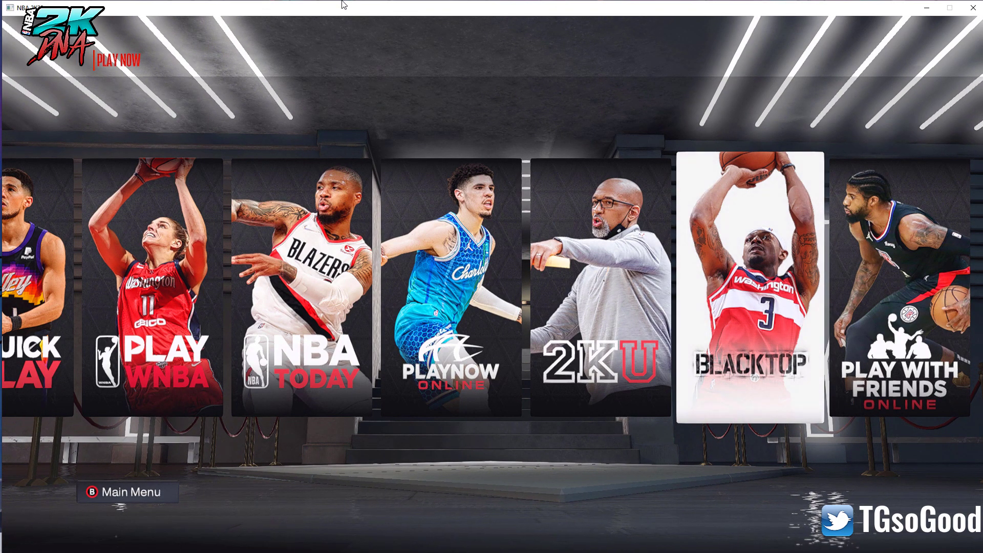
# Enter the Blacktop one-versus-one team selection and display the Blacktop+ customization options.
pyautogui.press('Return')
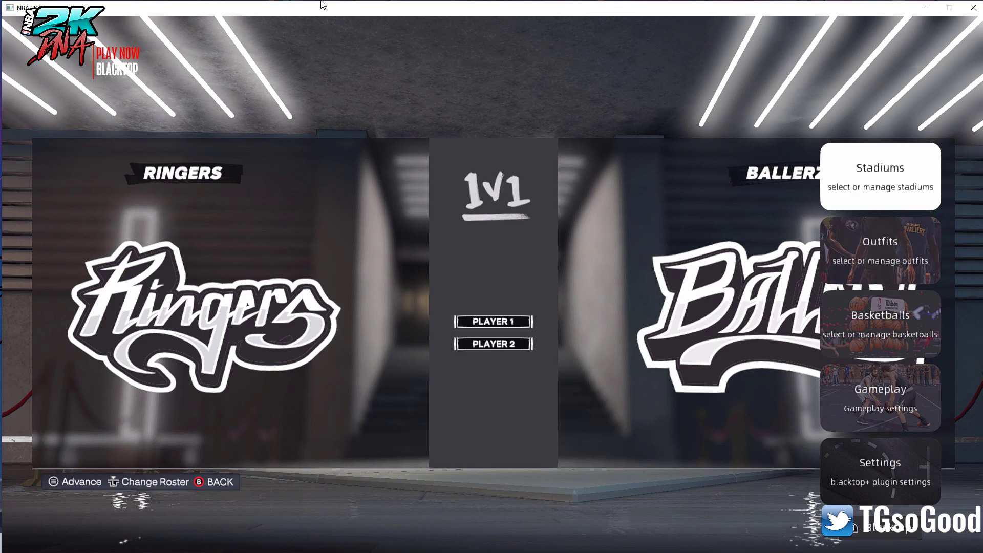
pyautogui.press('Escape')
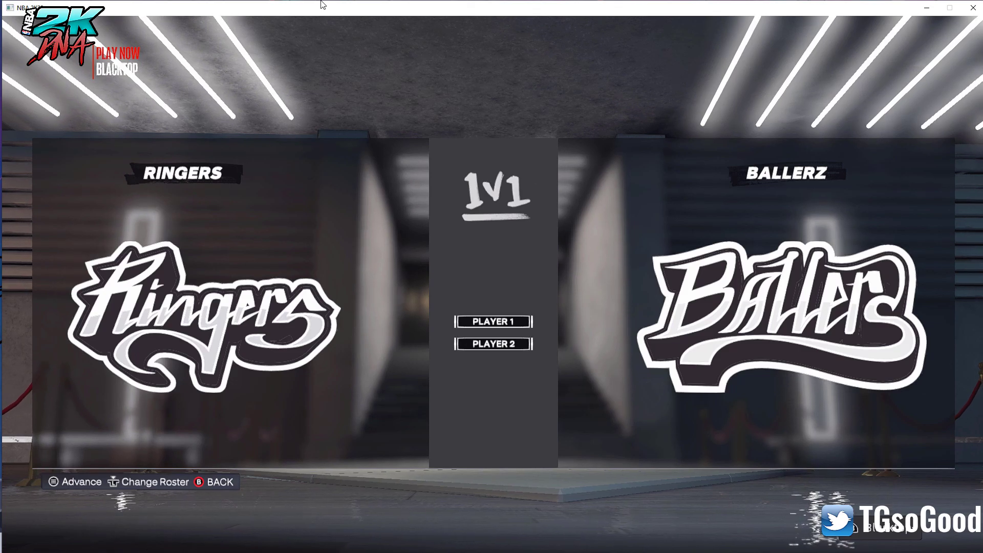
pyautogui.press('Tab')
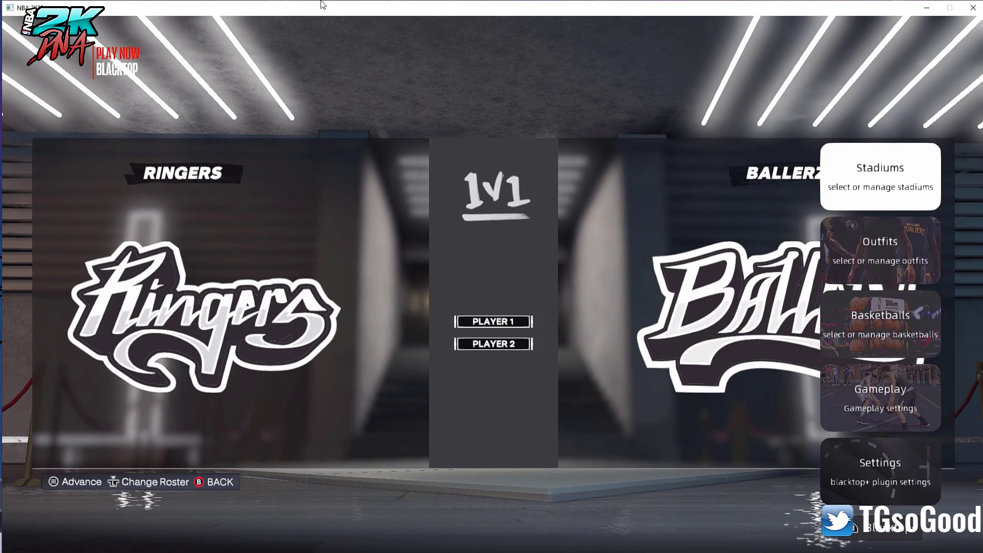
pyautogui.press('Insert')
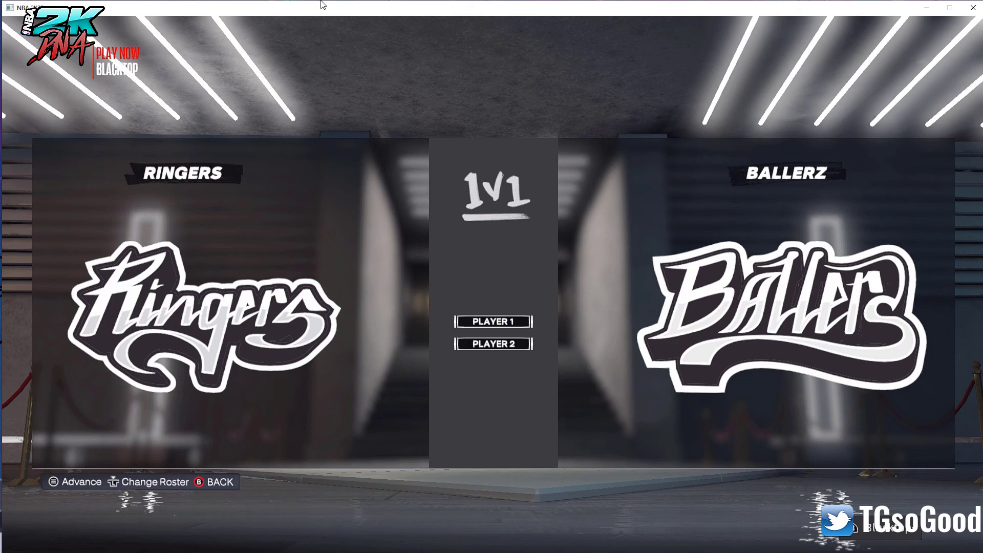
pyautogui.press('Insert')
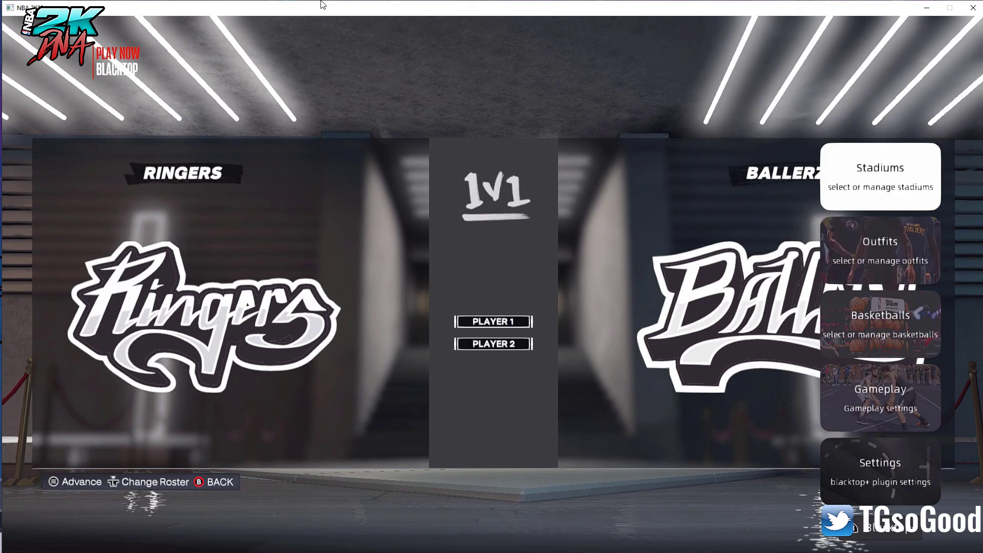
# Open the Stadiums collection from the Blacktop+ options.
pyautogui.press('Down')
pyautogui.press('Down')
pyautogui.press('Down')
pyautogui.press('Down')
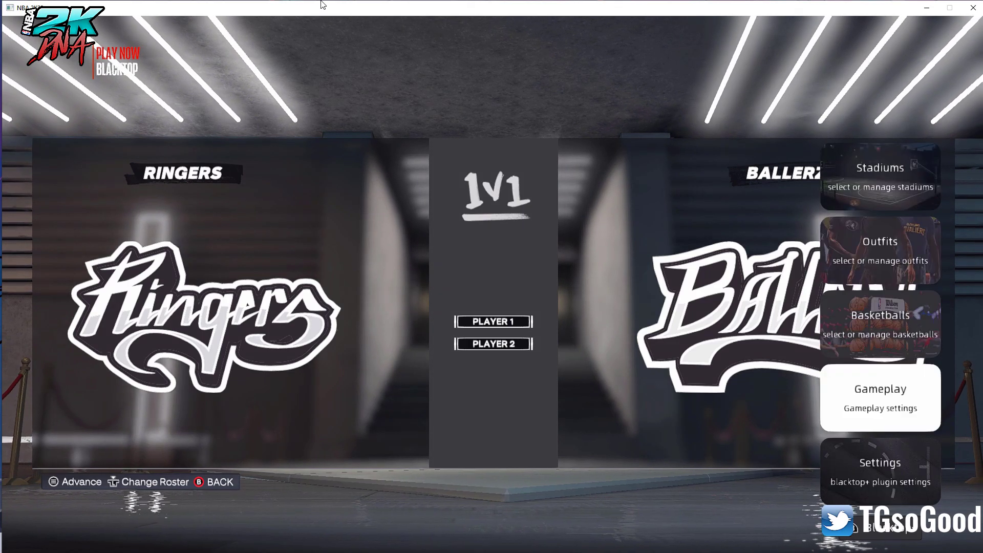
pyautogui.press('Up')
pyautogui.press('Up')
pyautogui.press('Up')
pyautogui.press('Up')
pyautogui.press('Down')
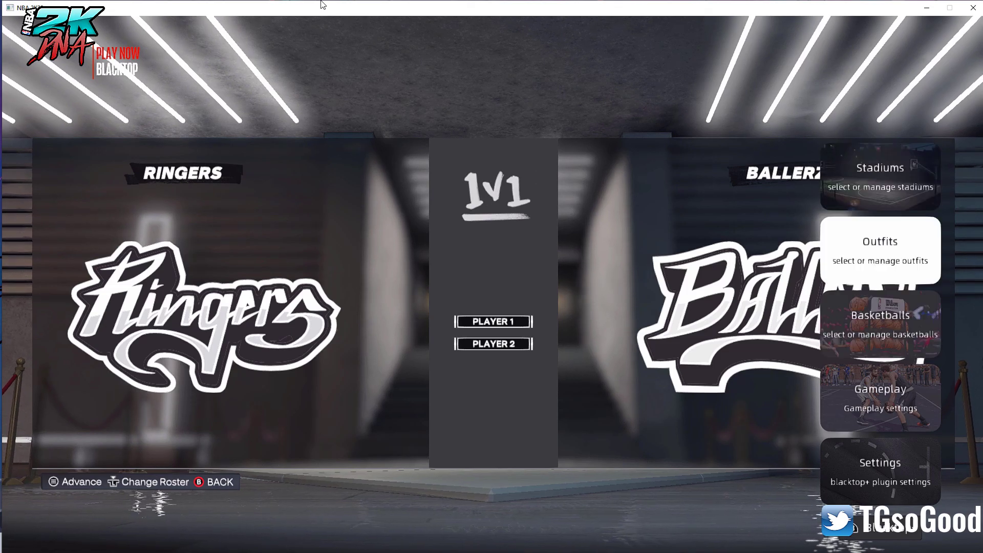
pyautogui.press('Up')
pyautogui.press('Down')
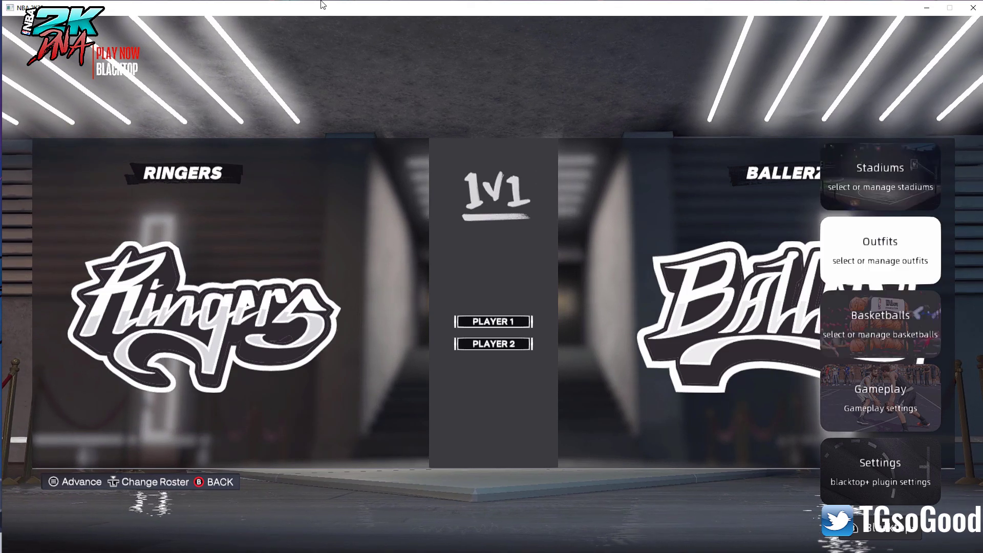
pyautogui.press('Up')
pyautogui.press('Return')
pyautogui.press('Right')
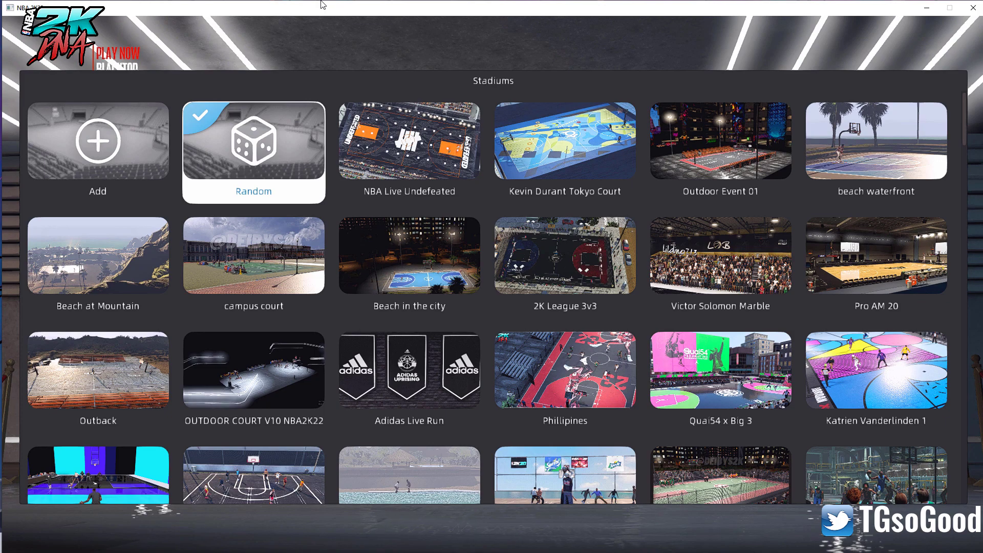
pyautogui.press('Left')
pyautogui.press('Right')
pyautogui.press('Left')
pyautogui.press('Right')
pyautogui.press('Left')
pyautogui.press('Right')
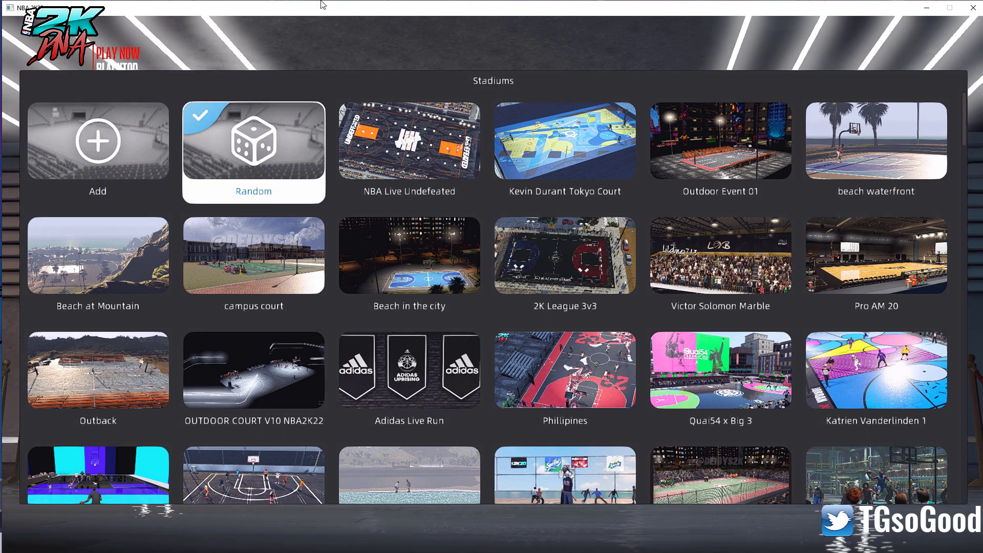
pyautogui.press('Left')
pyautogui.press('Right')
pyautogui.press('Left')
pyautogui.press('Right')
pyautogui.press('Right')
pyautogui.press('Right')
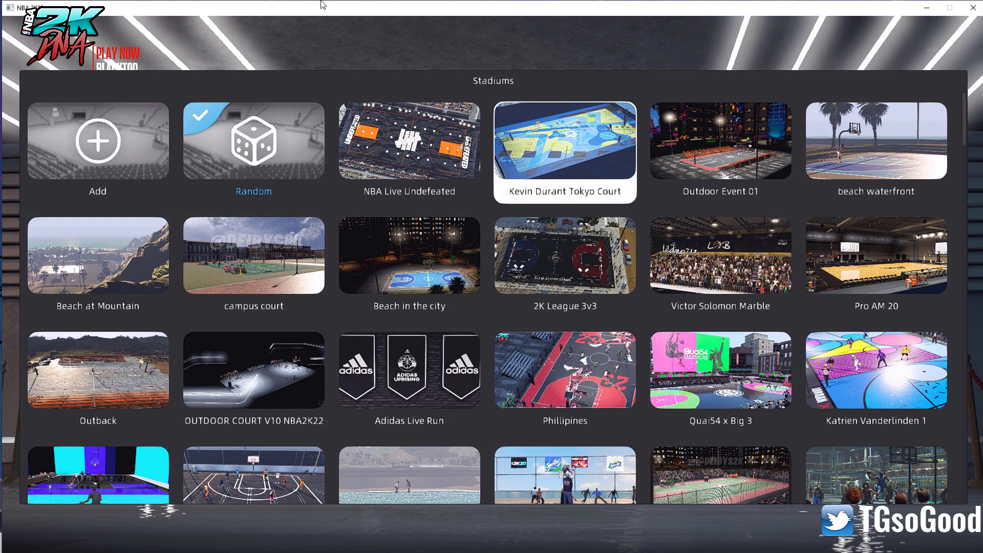
# Open the form for adding a stadium, check the cover image's size and file path, and close it.
pyautogui.press('Down')
pyautogui.press('Left')
pyautogui.press('Left')
pyautogui.press('Up')
pyautogui.press('Left')
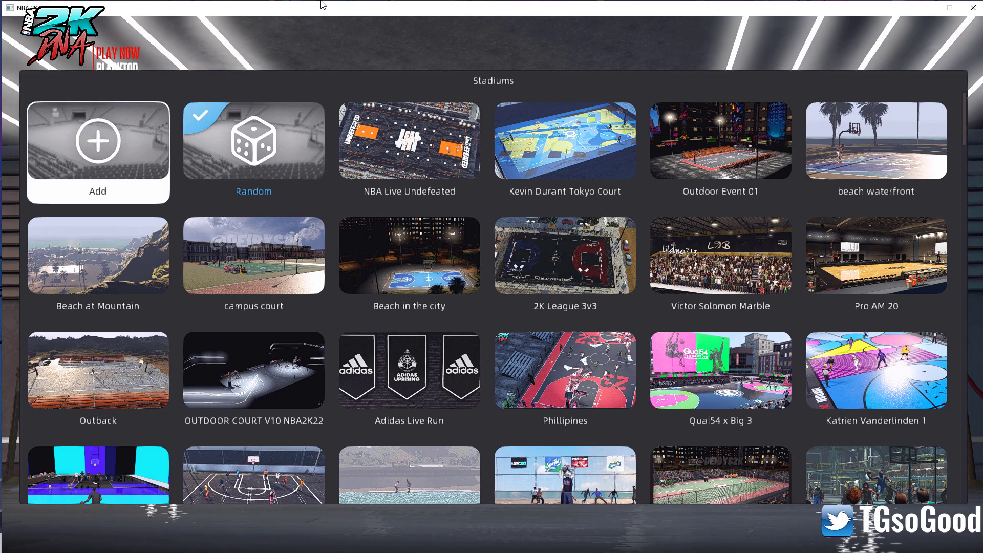
pyautogui.press('Return')
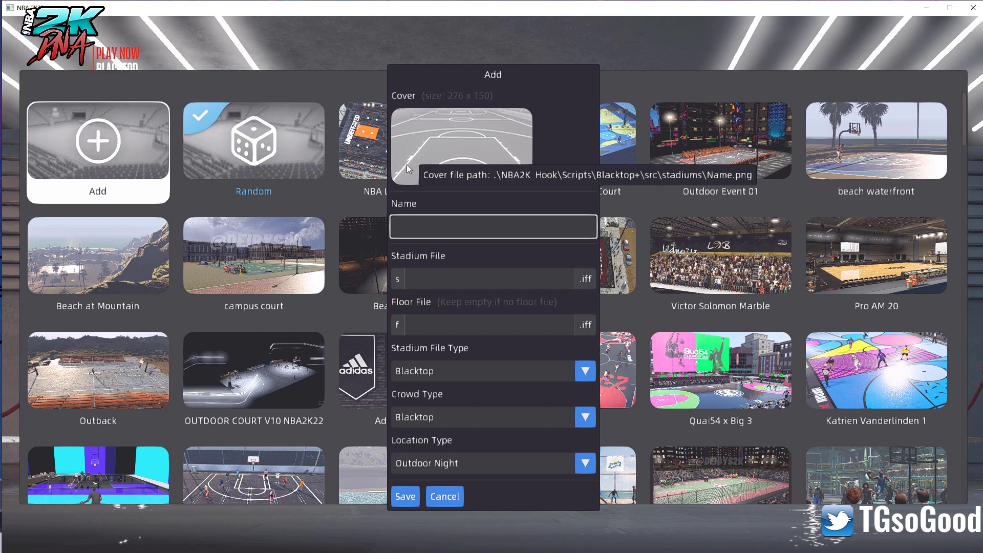
pyautogui.press('Escape')
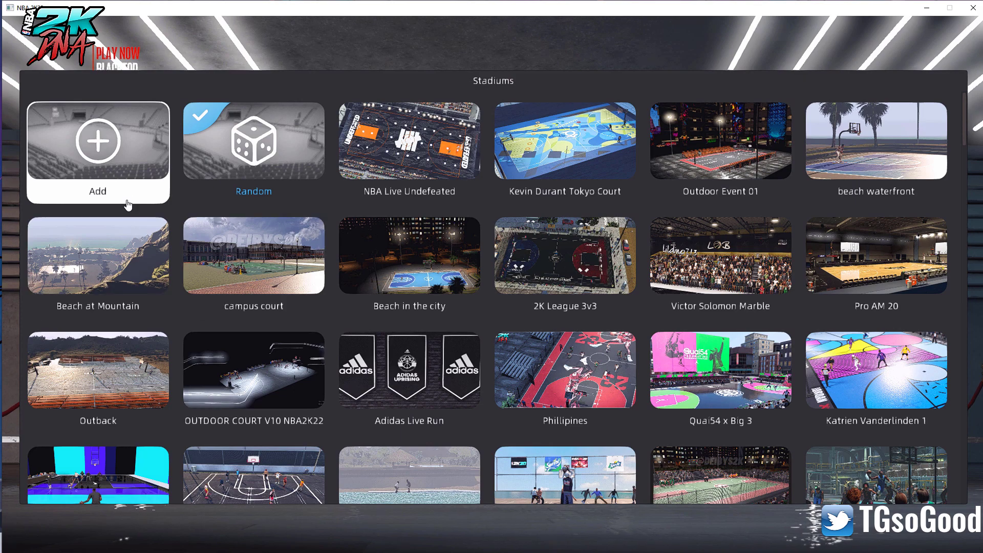
# Start a new stadium entry and name it "Fake Gym Added".
pyautogui.click(116, 172)
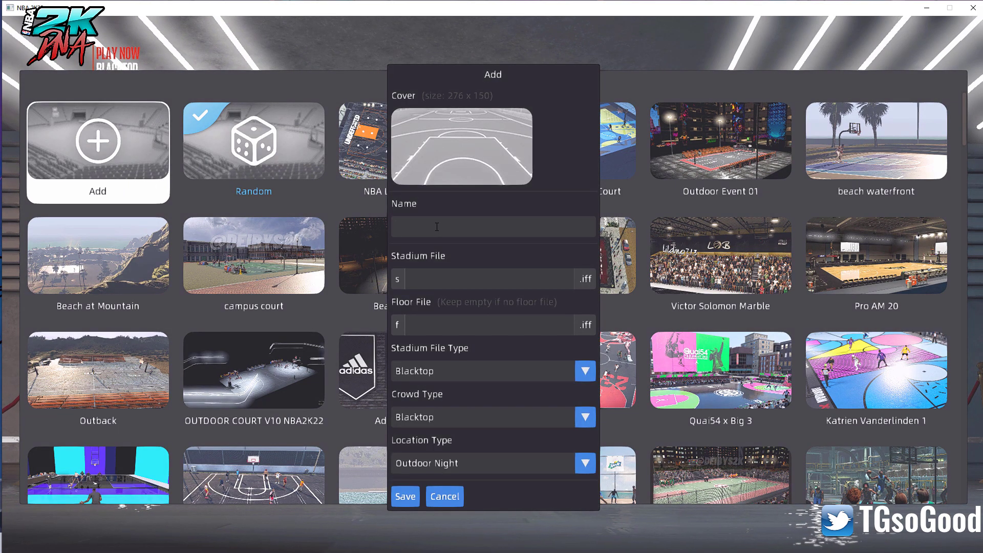
pyautogui.write('F')
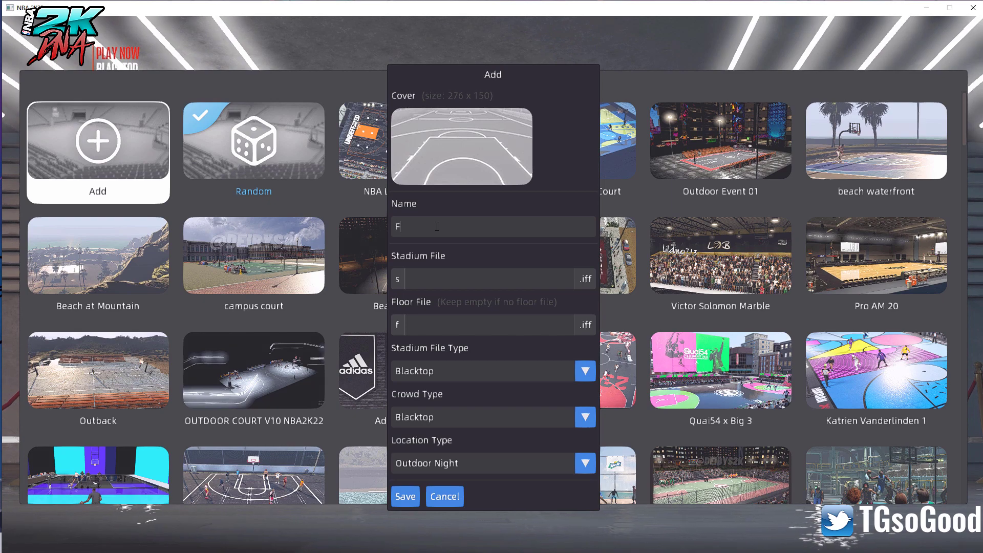
pyautogui.write('ake G')
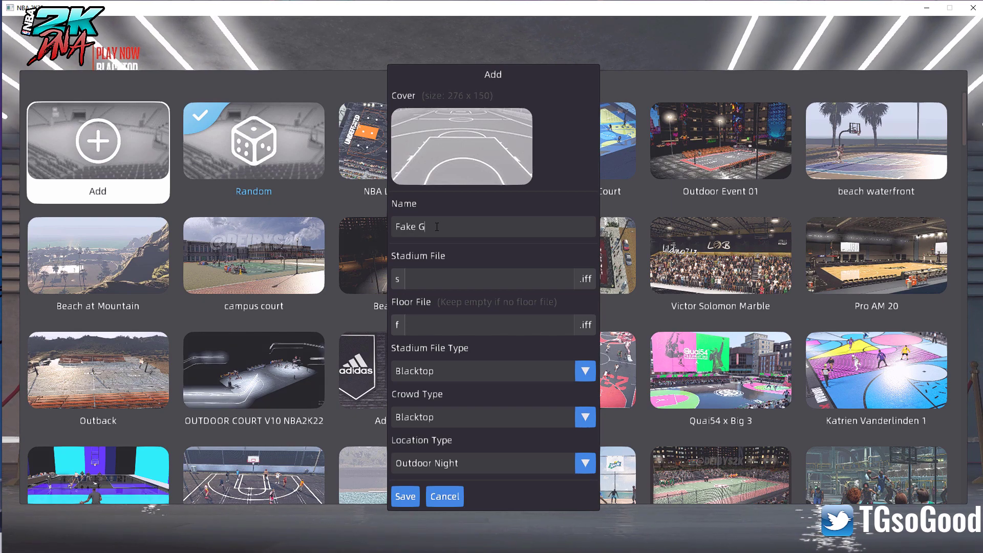
pyautogui.write('ym Add')
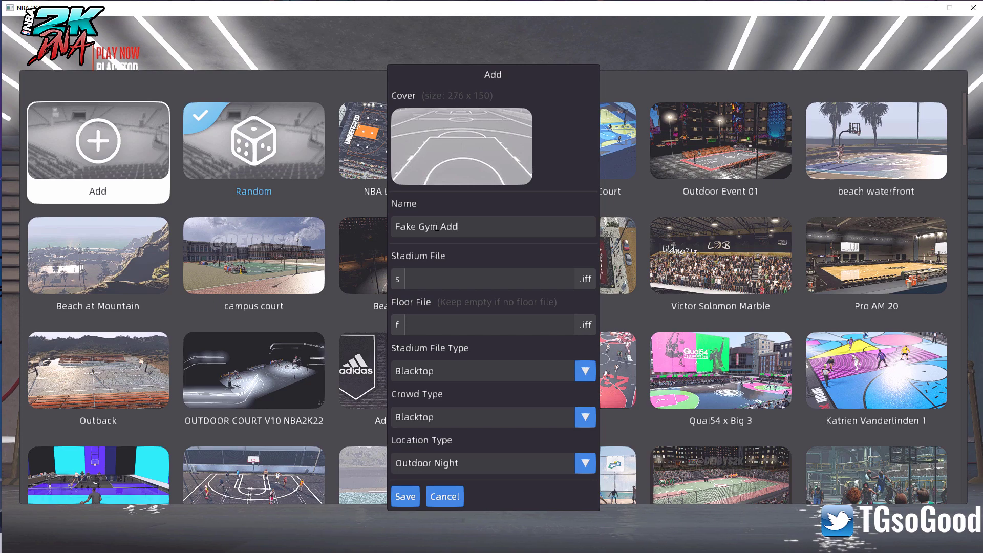
pyautogui.write('ed')
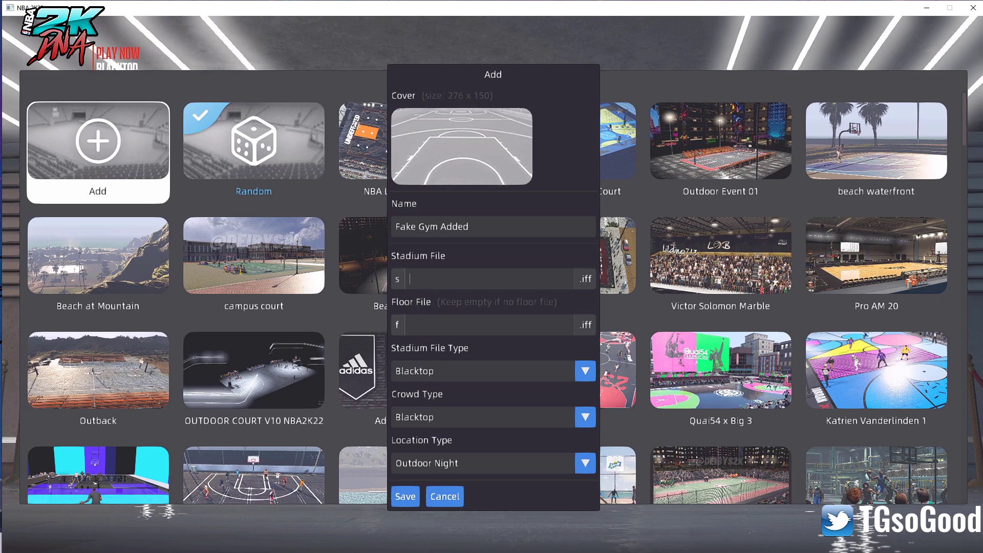
pyautogui.hotkey('alt', 'Tab')
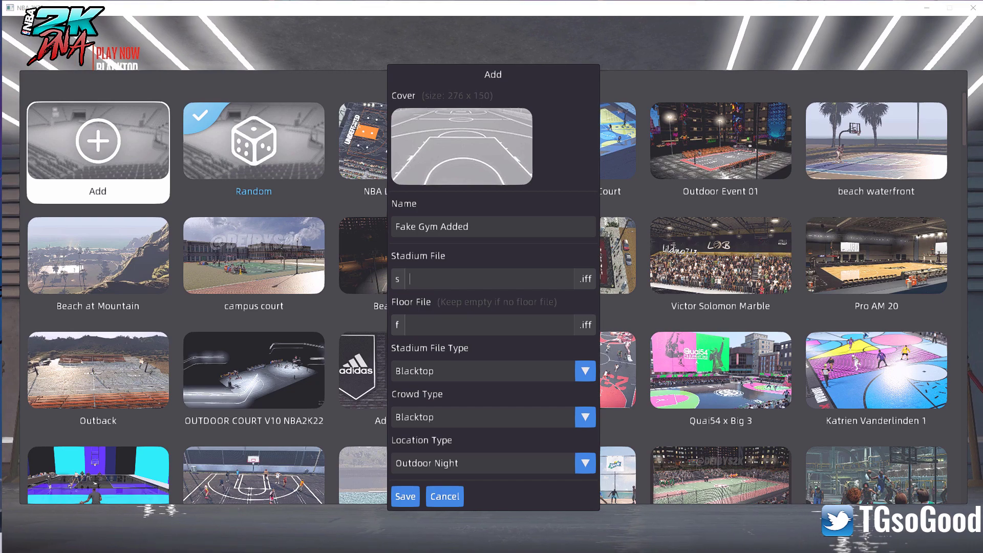
# Bring up the 2k22 files workbook in the browser, review the stadium file names on the Arena Files sheet, and put it away.
pyautogui.moveTo(982, 92); pyautogui.dragTo(720, 39)
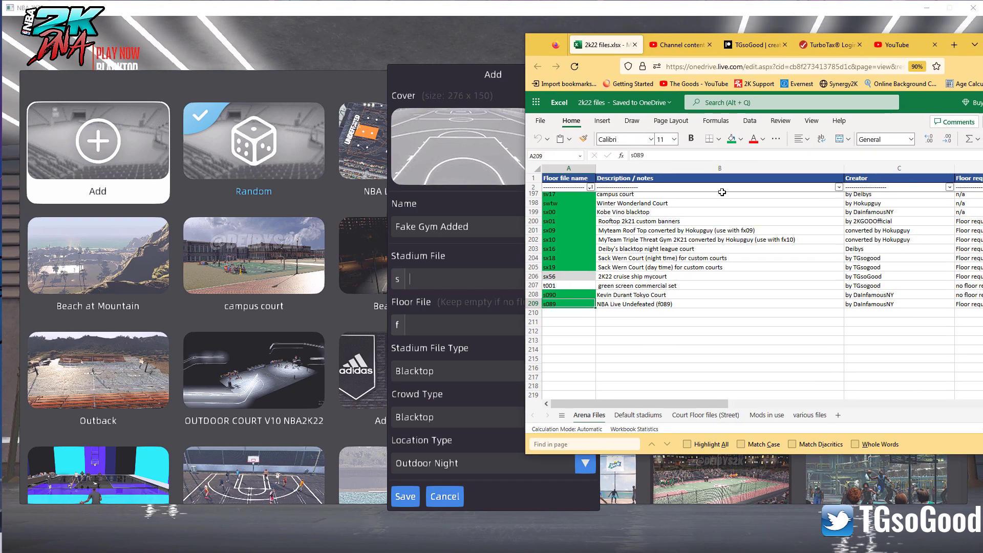
pyautogui.click(975, 45)
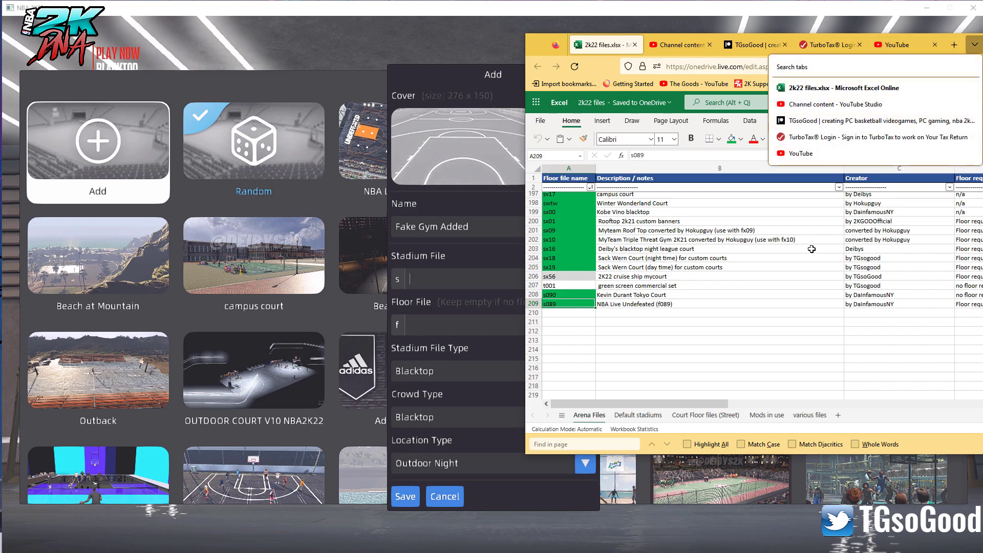
pyautogui.click(778, 339)
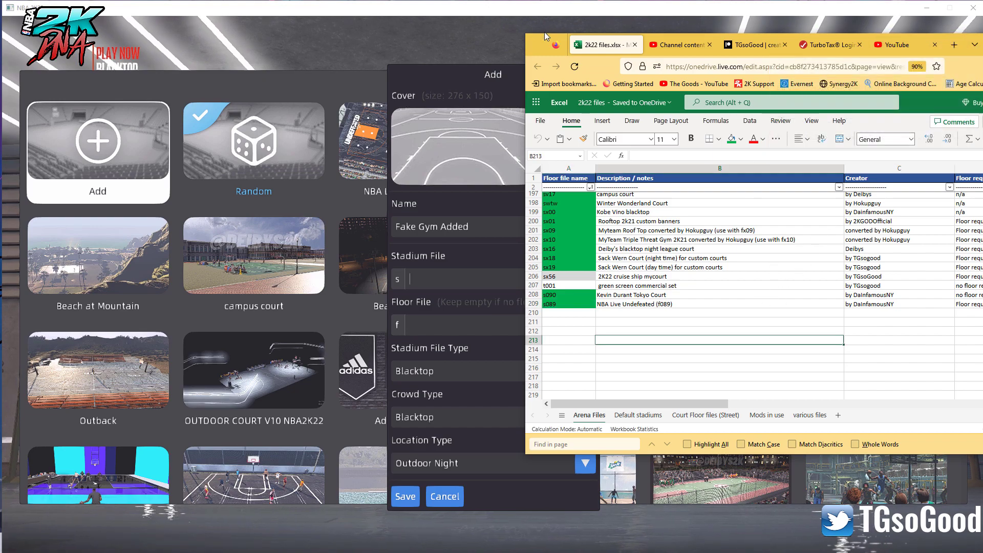
pyautogui.click(564, 32)
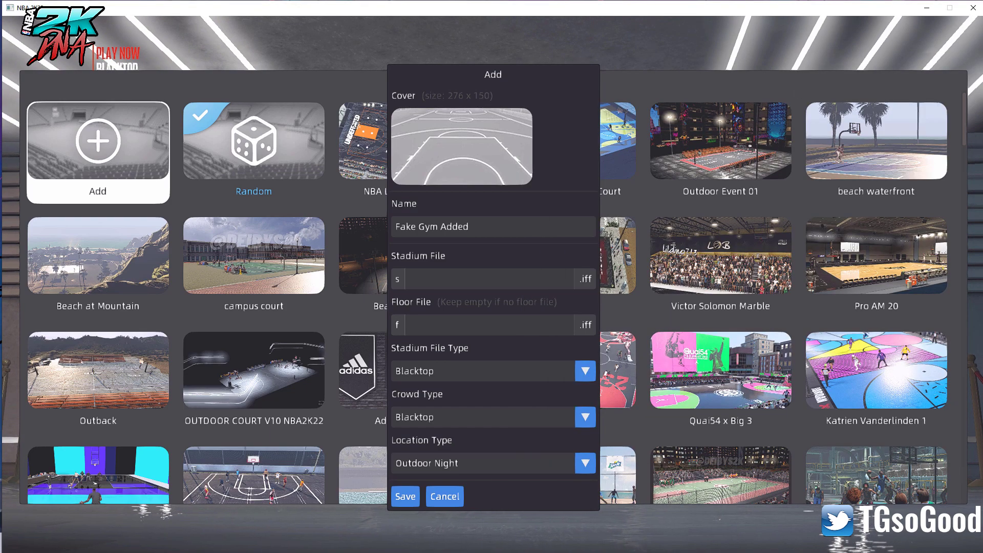
# Switch to the 7-Zip window showing Downloads and open the mod_jmo folder inside 2K23 JMO Roster.zip.
pyautogui.hotkey('alt', 'Tab')
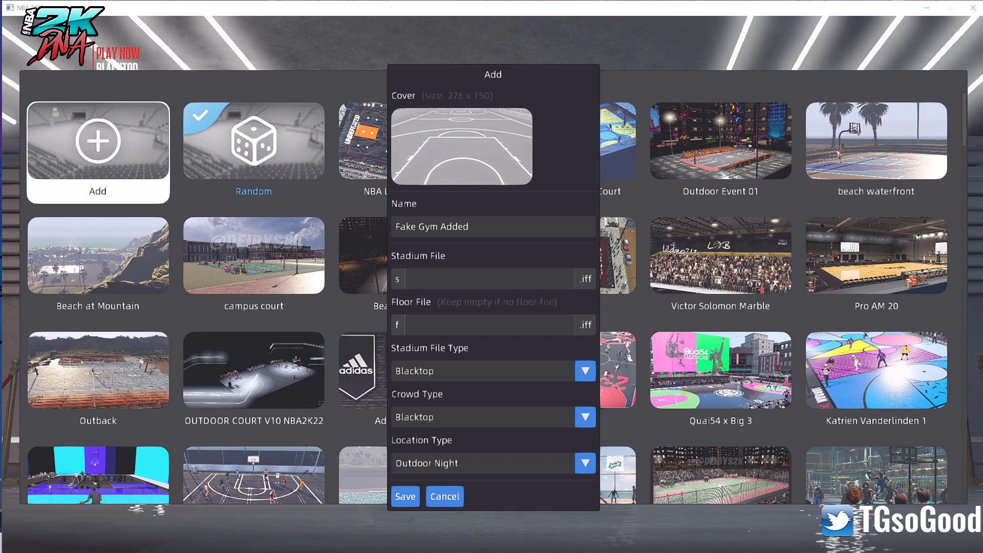
pyautogui.press('super+d')
pyautogui.press('super+d')
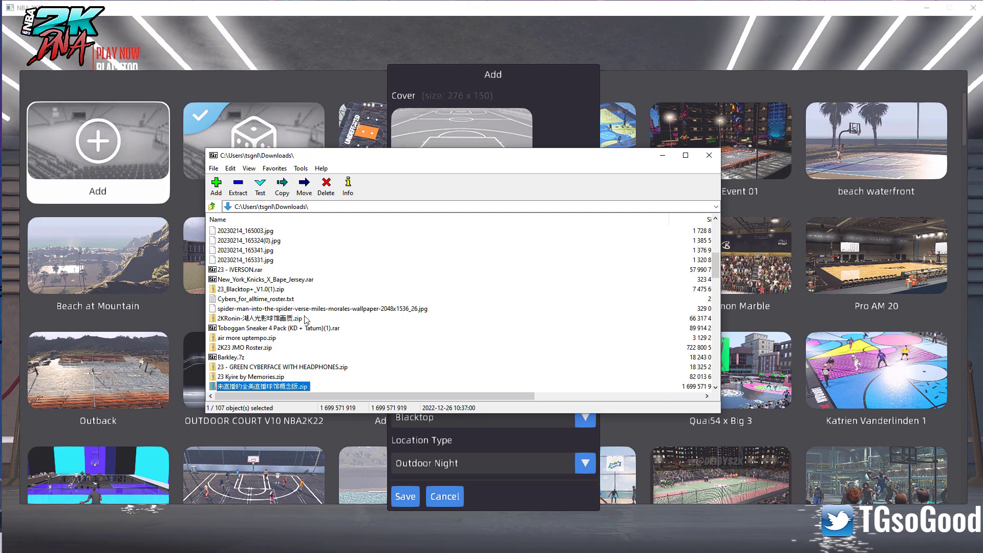
pyautogui.doubleClick(244, 348)
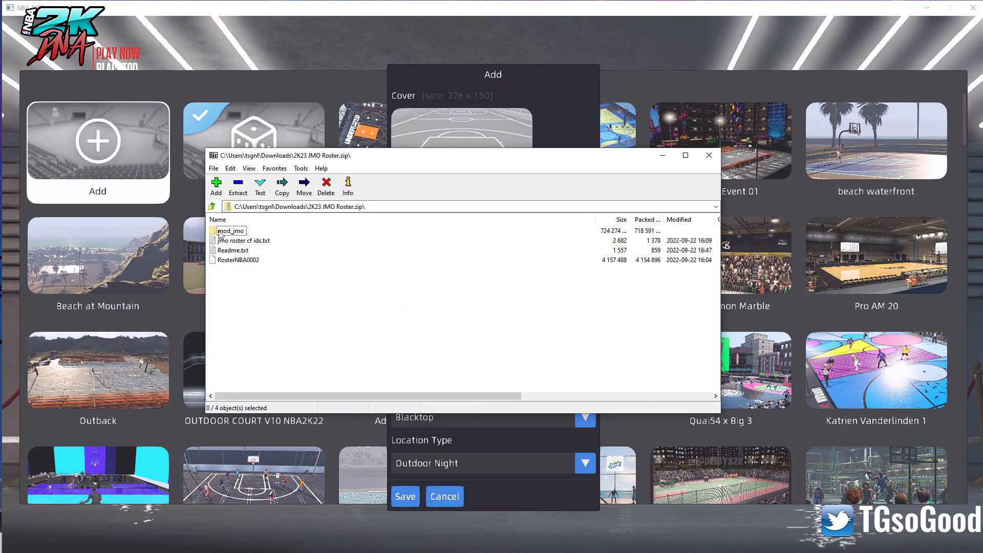
pyautogui.doubleClick(228, 231)
# Highlight the floor files f003.iff through f031.iff in the mod_jmo folder and look through the files listed after them.
pyautogui.scroll(-1, 256, 349)
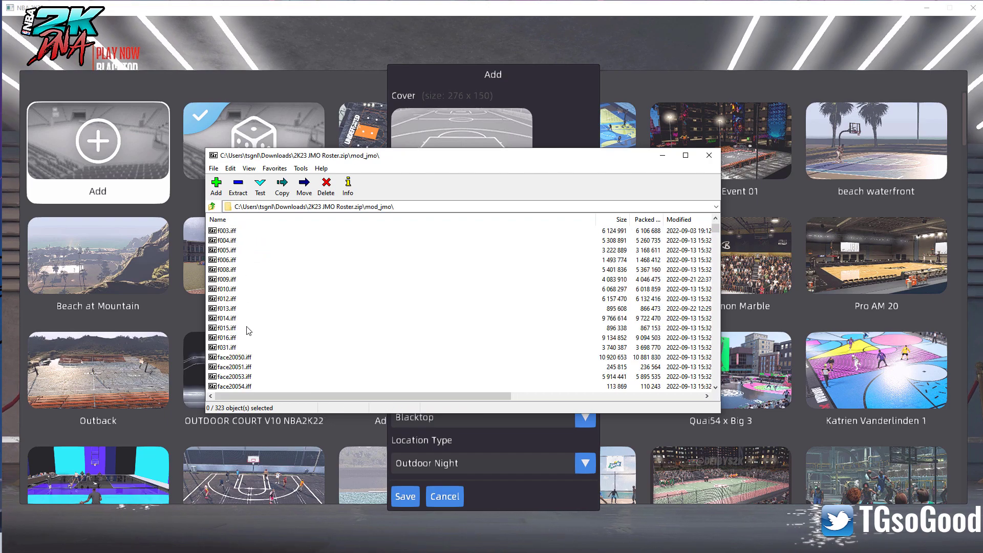
pyautogui.moveTo(243, 233); pyautogui.dragTo(223, 353)
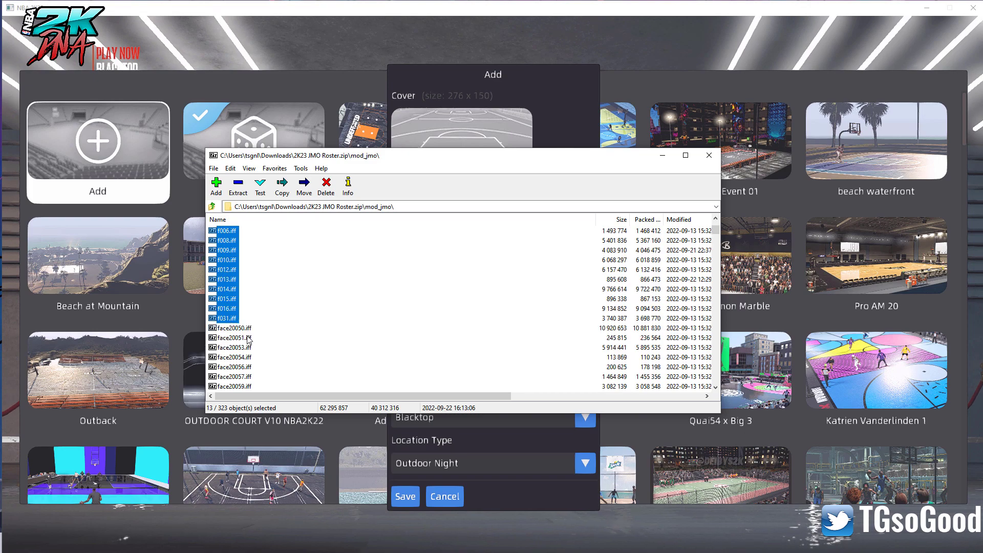
pyautogui.scroll(1, 246, 342)
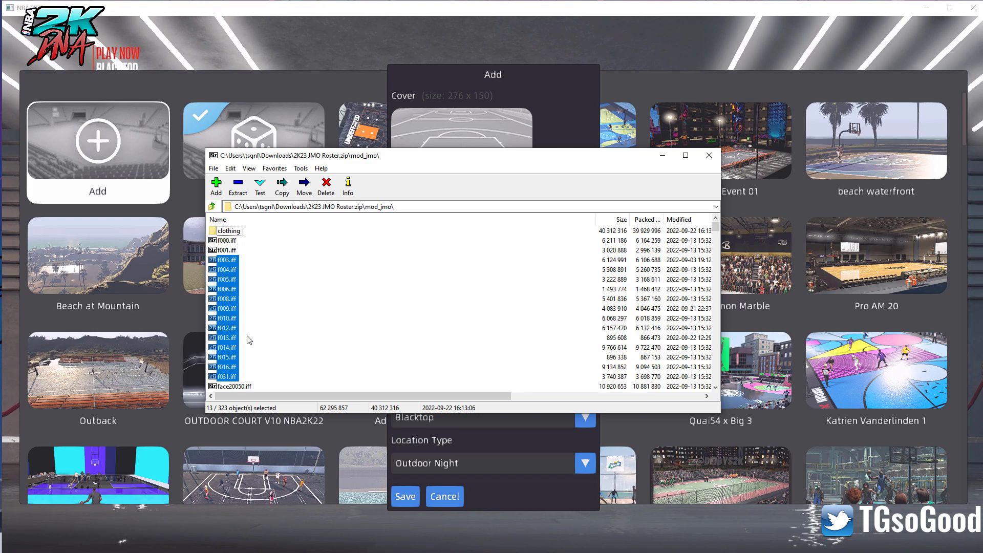
pyautogui.scroll(-20, 249, 340)
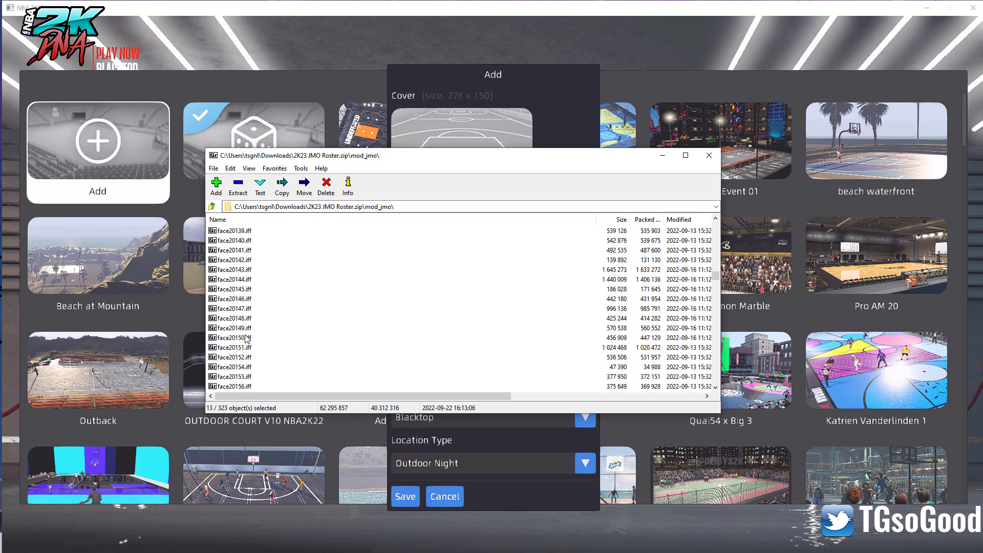